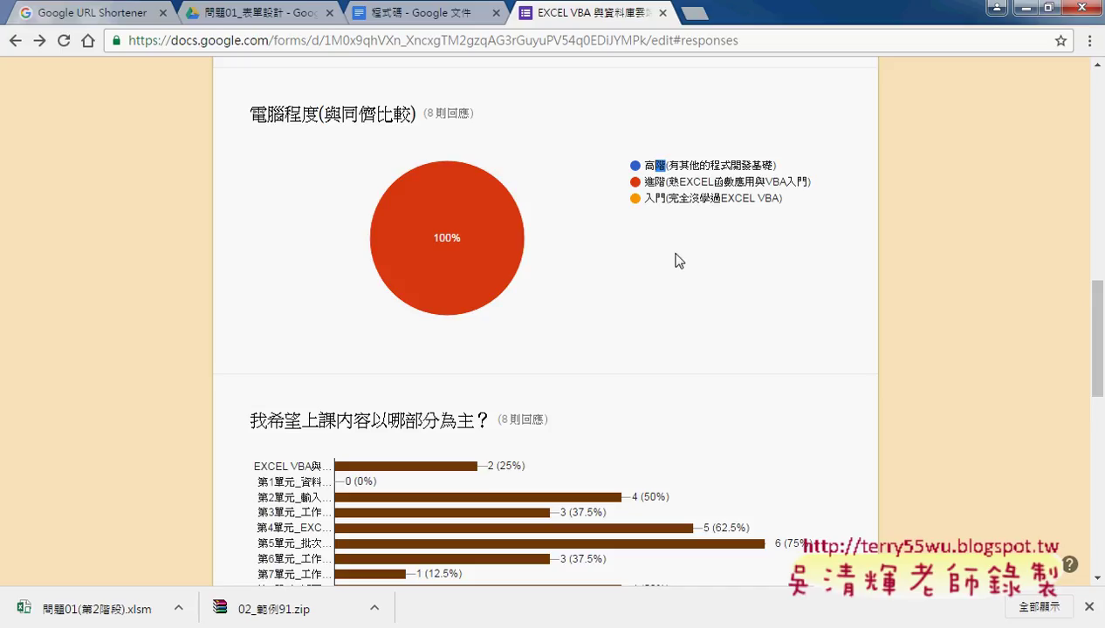
Scroll the response summary down until the '我希望上課內容以哪部分為主？' bar chart with 8 responses is fully visible
scroll(675, 262, down, 1)
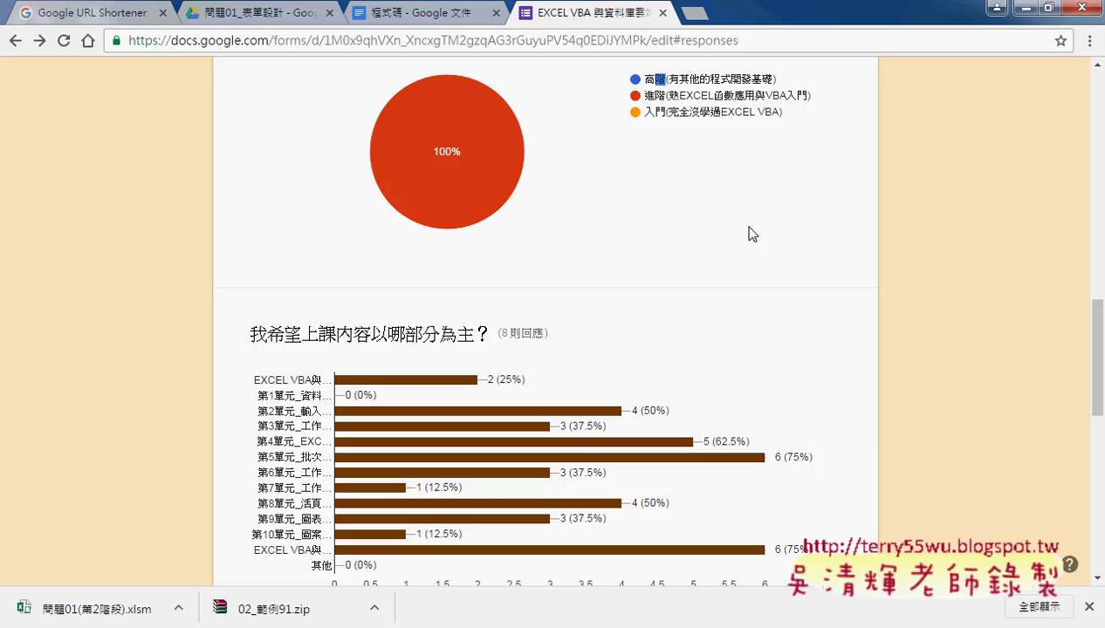
Open Chrome DevTools with F12, showing the Elements tab beside the response summary charts
scroll(748, 233, down, 1)
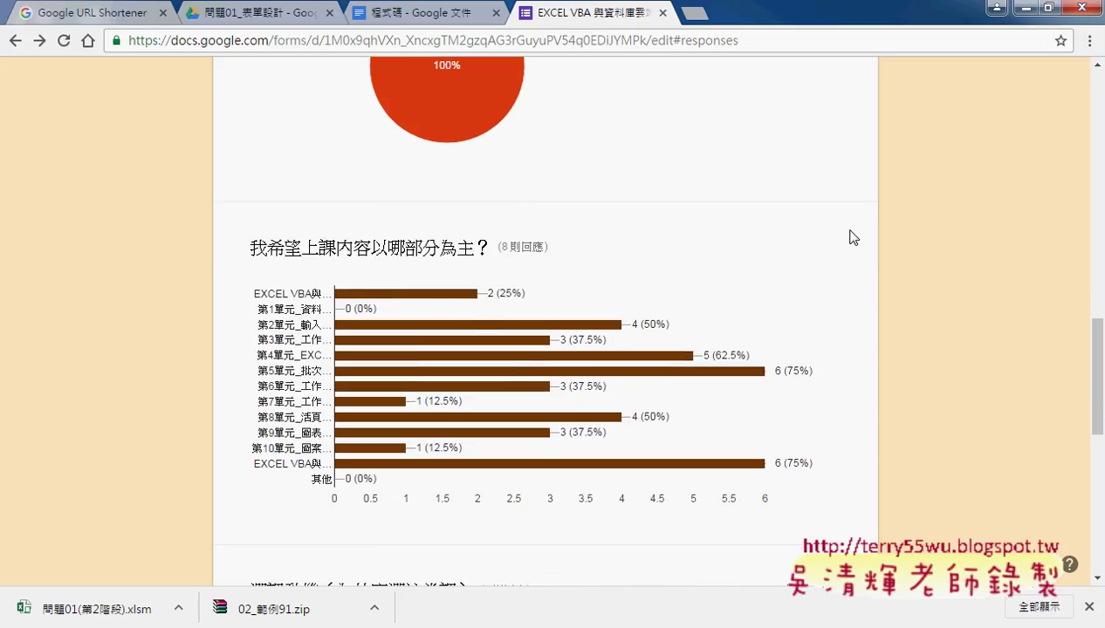
scroll(851, 237, down, 1)
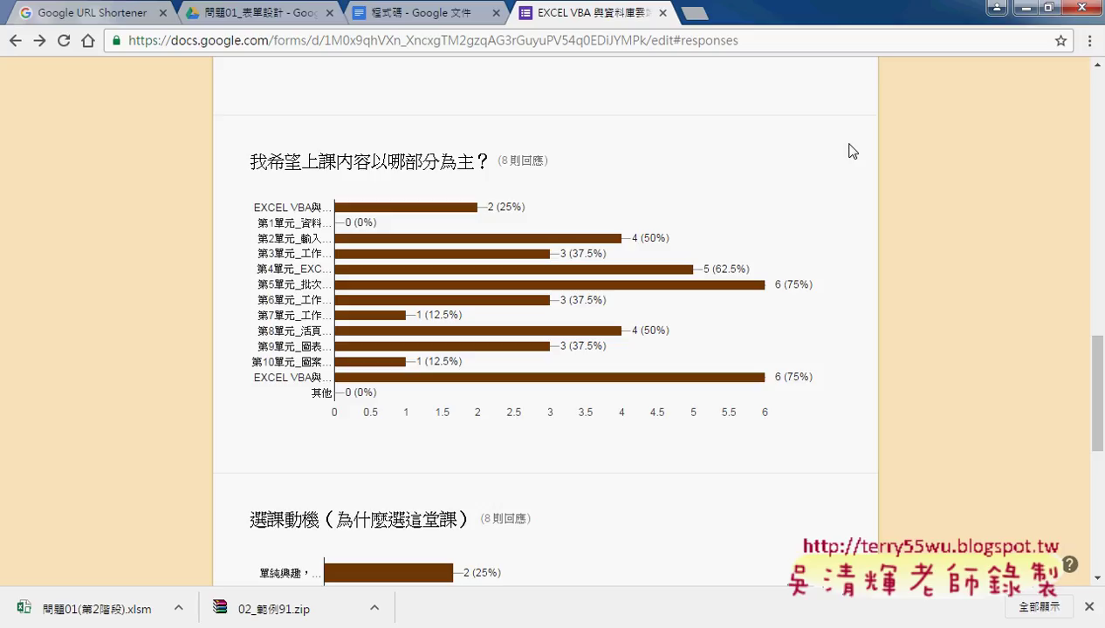
scroll(852, 151, up, 1)
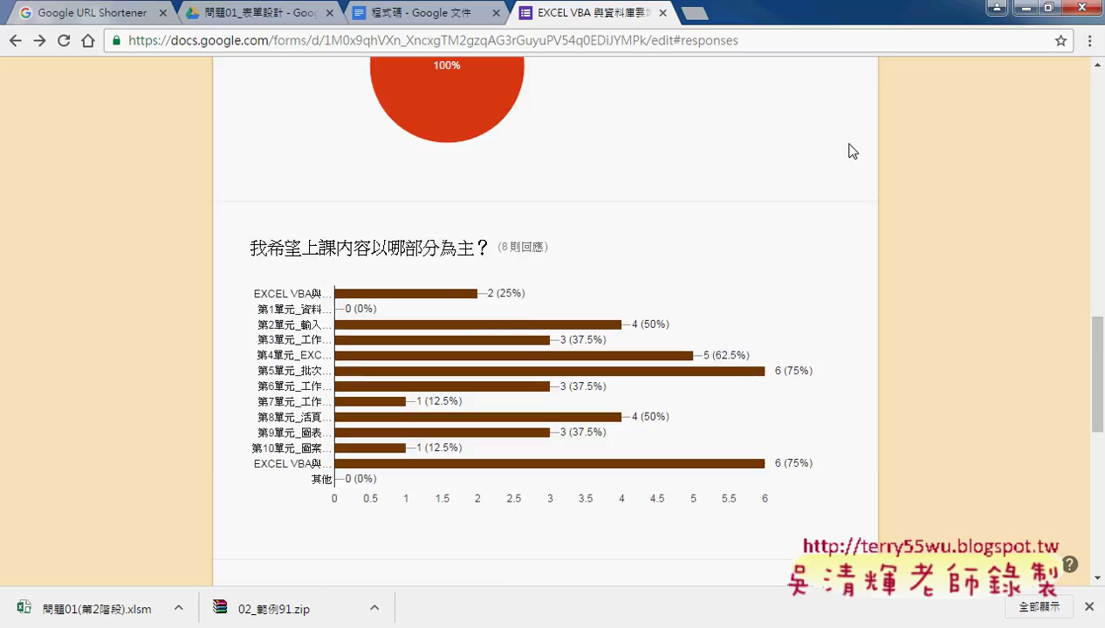
key(F12)
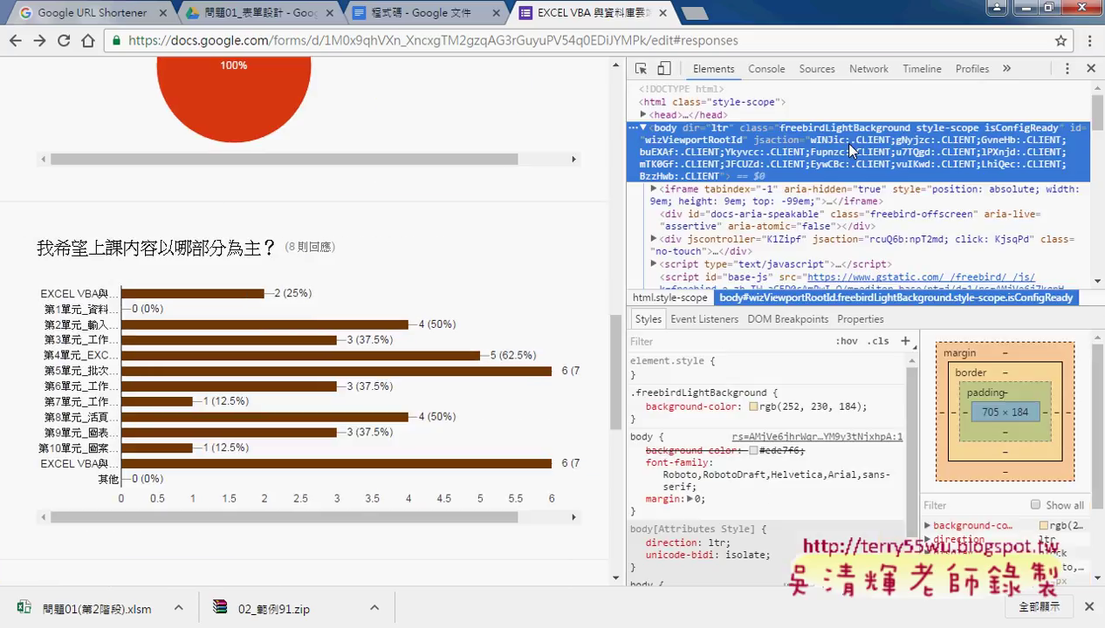
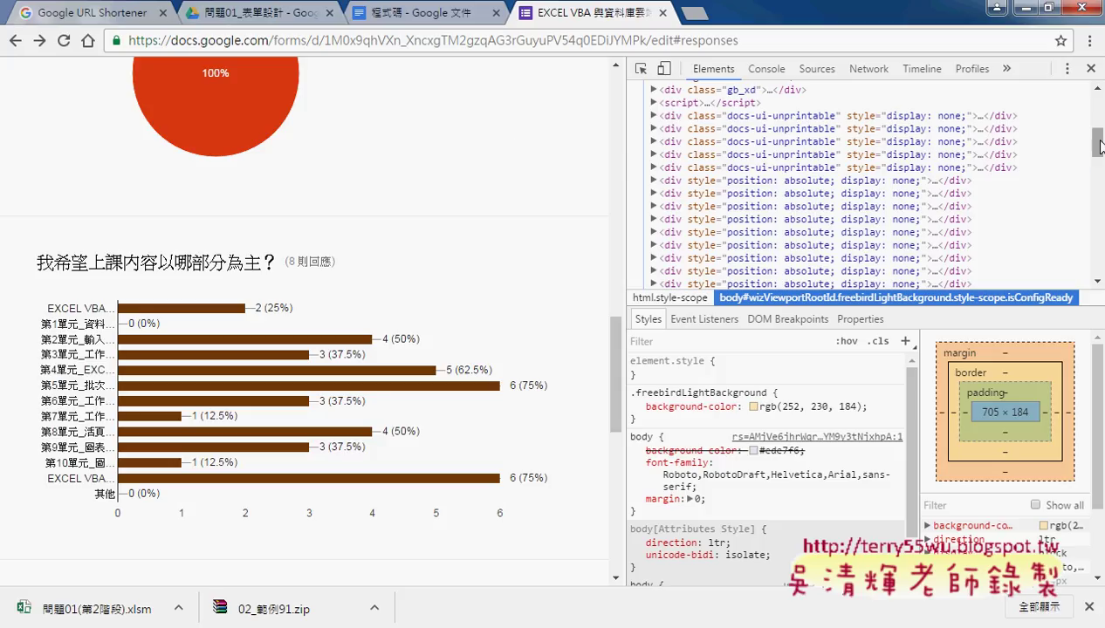
Close the developer tools panel so the Forms response summary fills the window
drag(1098, 150, 1101, 271)
drag(1101, 271, 1101, 103)
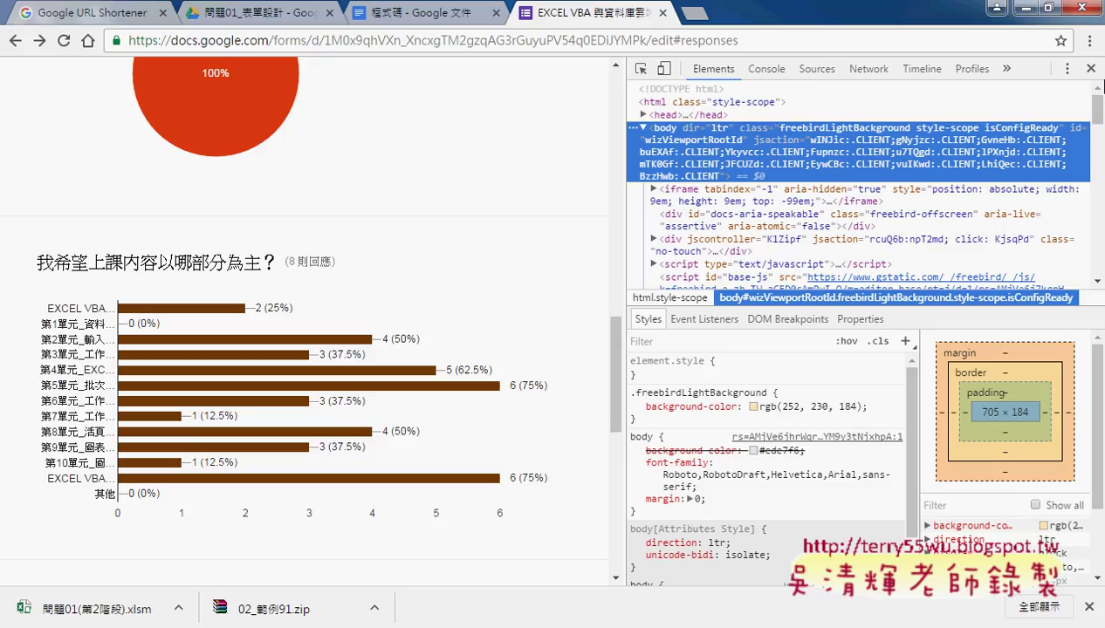
click(1090, 68)
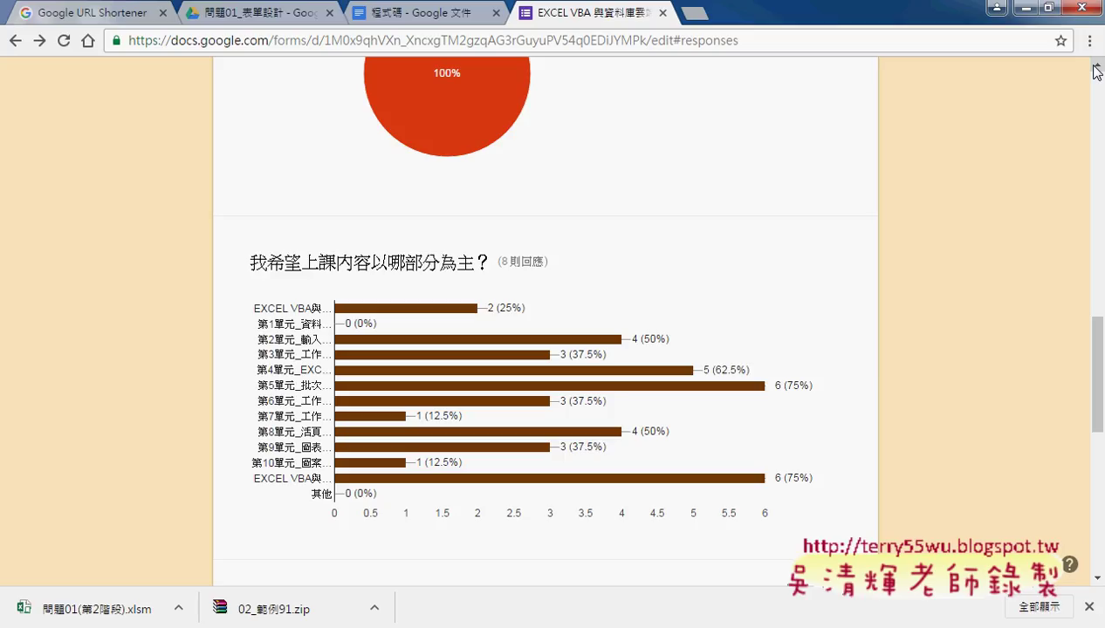
mouse_move(476, 431)
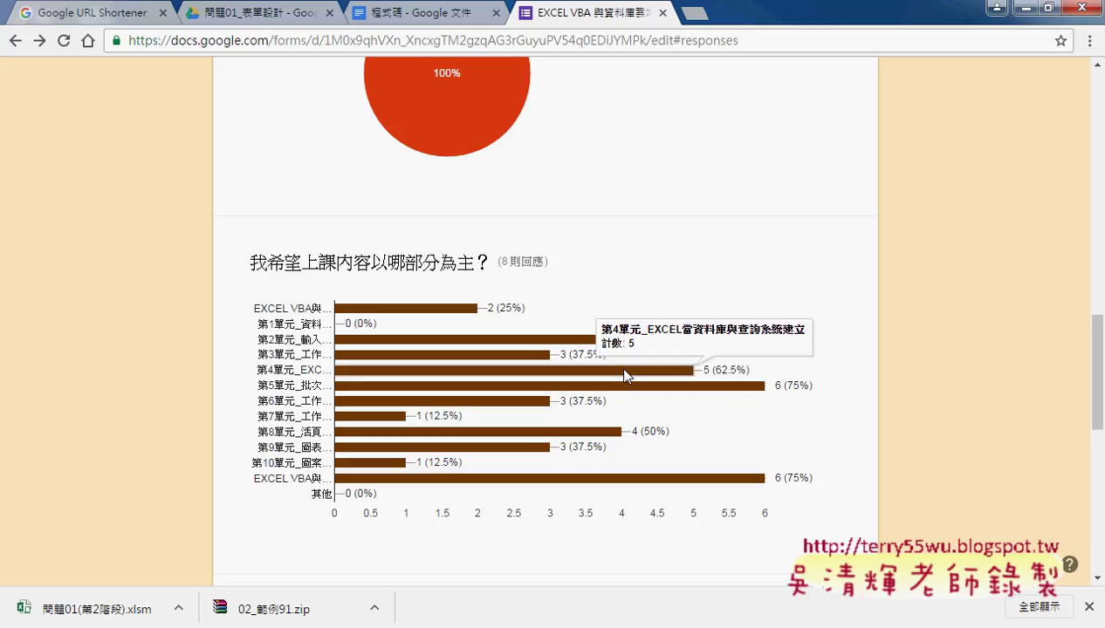
mouse_move(611, 431)
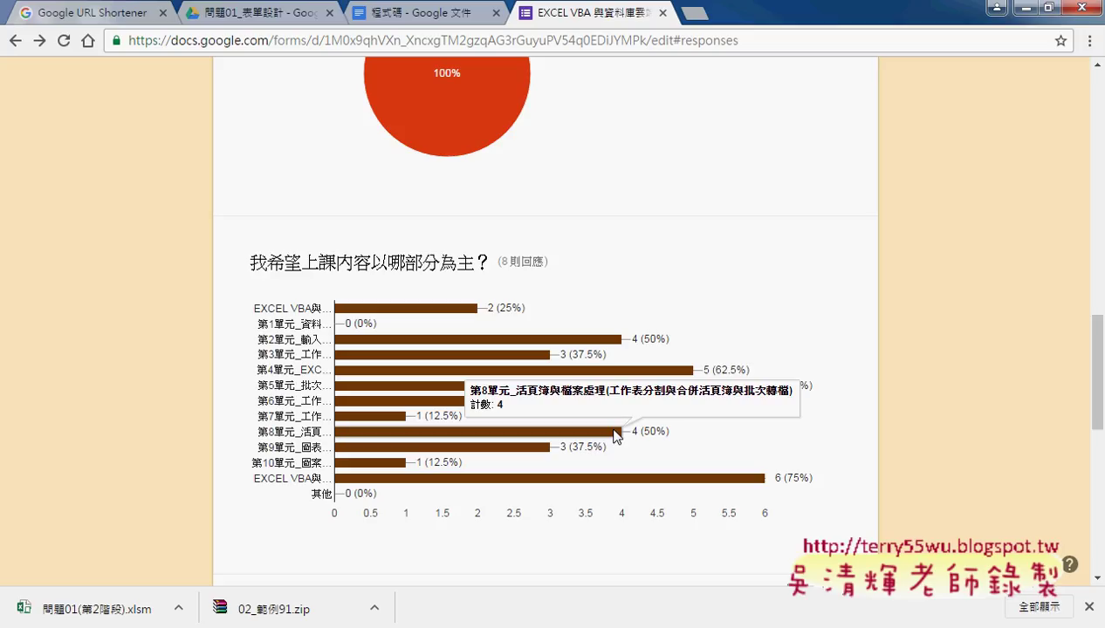
Scroll through the response charts to the course-motivation chart showing 87.5% for Excel VBA
scroll(876, 432, down, 3)
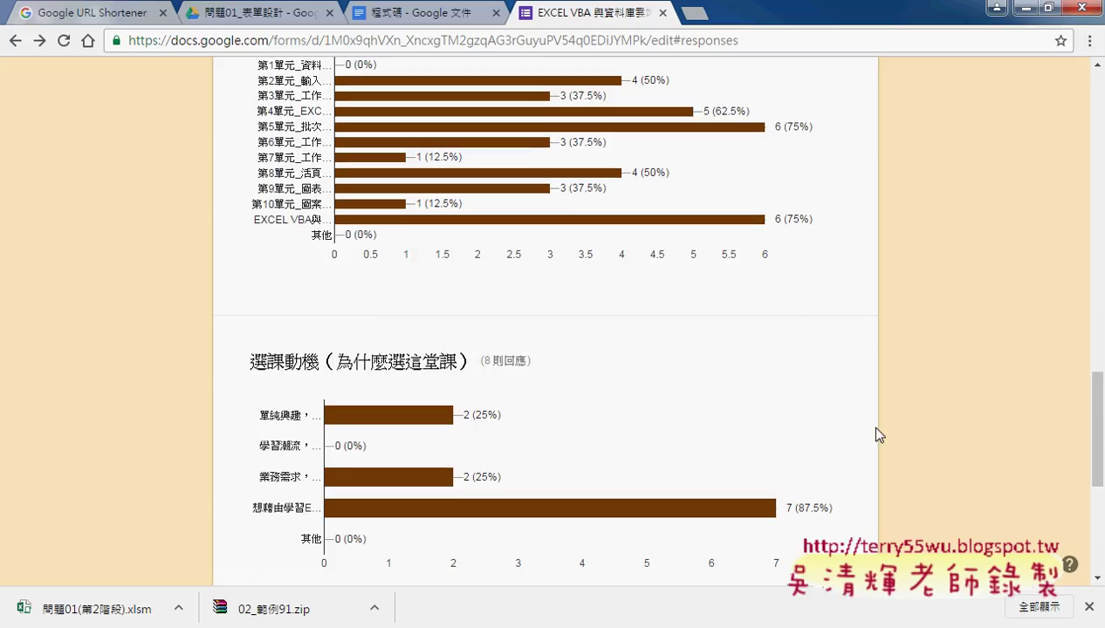
mouse_move(767, 509)
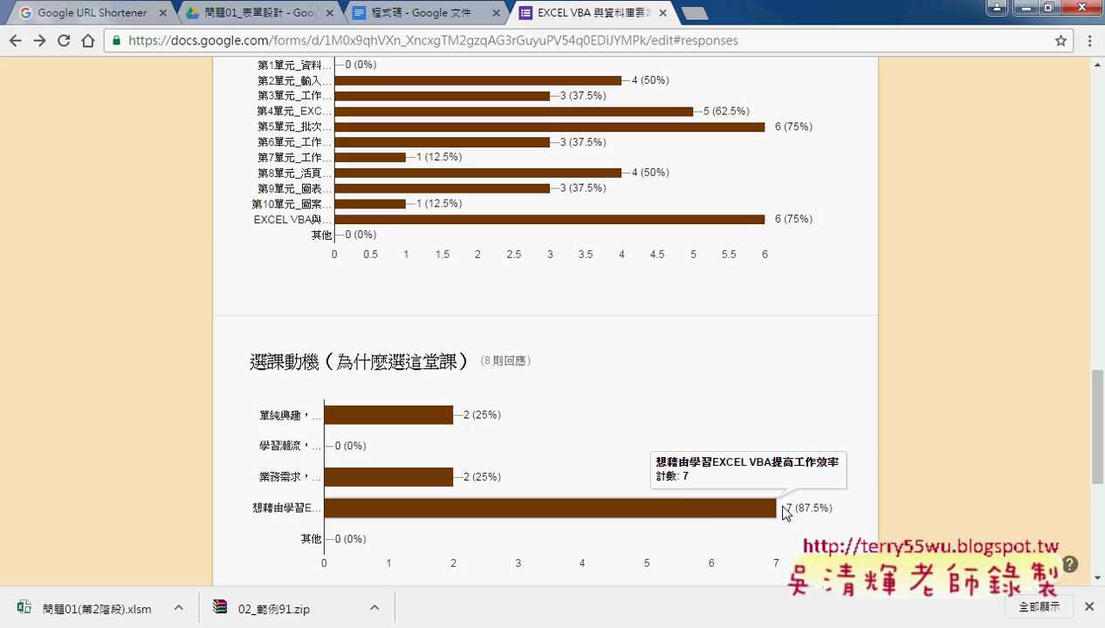
scroll(927, 505, down, 2)
scroll(930, 507, up, 2)
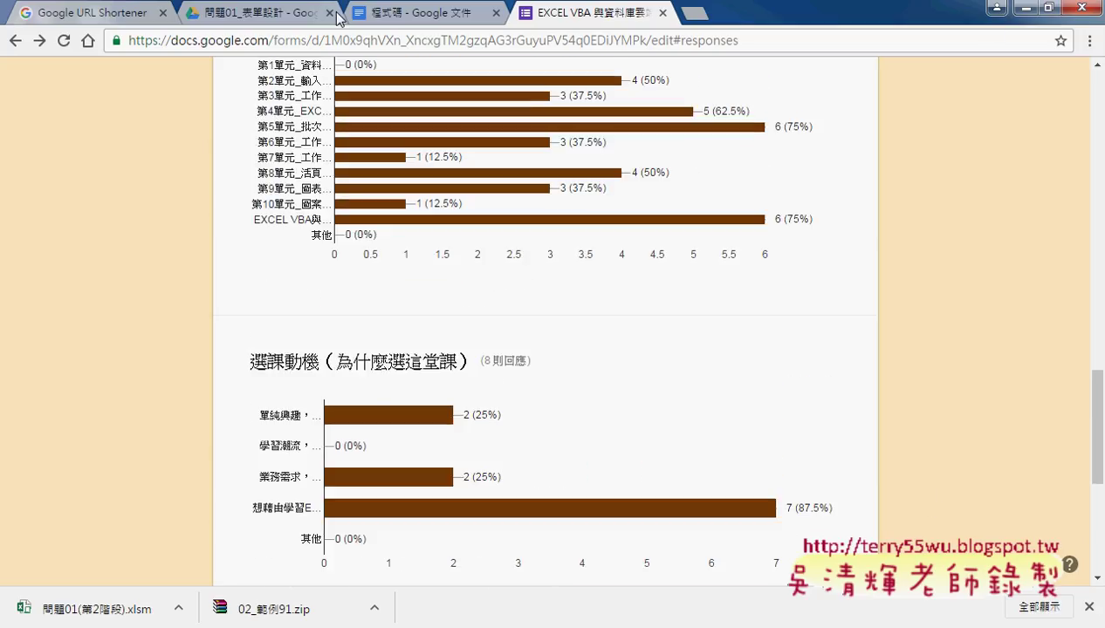
In the Drive tab, go up a level, open _雲端白板畫面, and select 問題01_表單設計
click(225, 19)
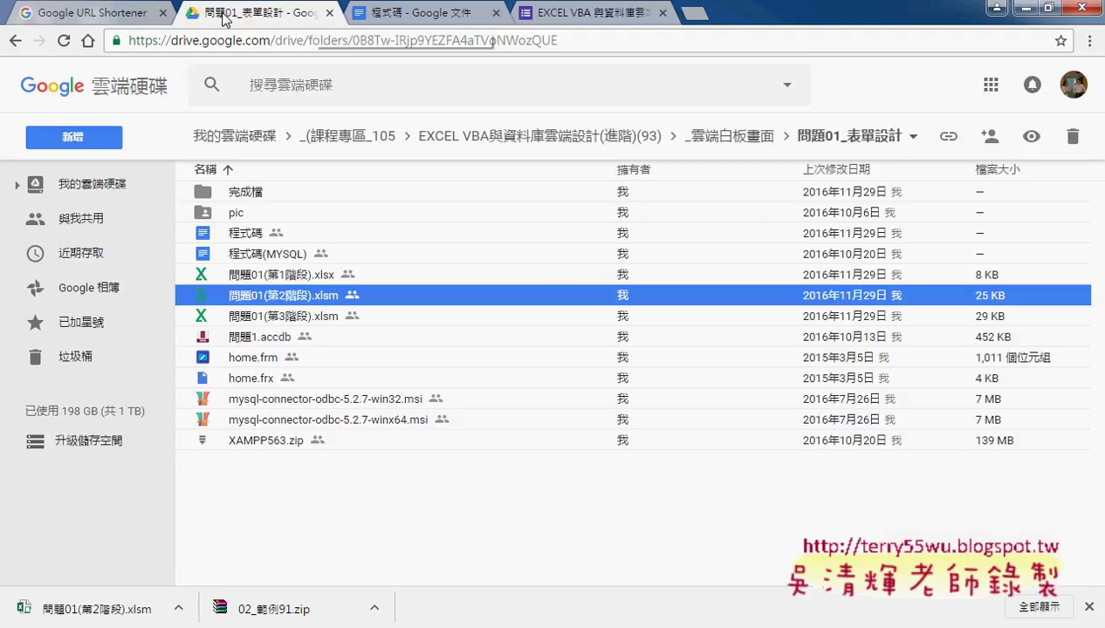
click(602, 146)
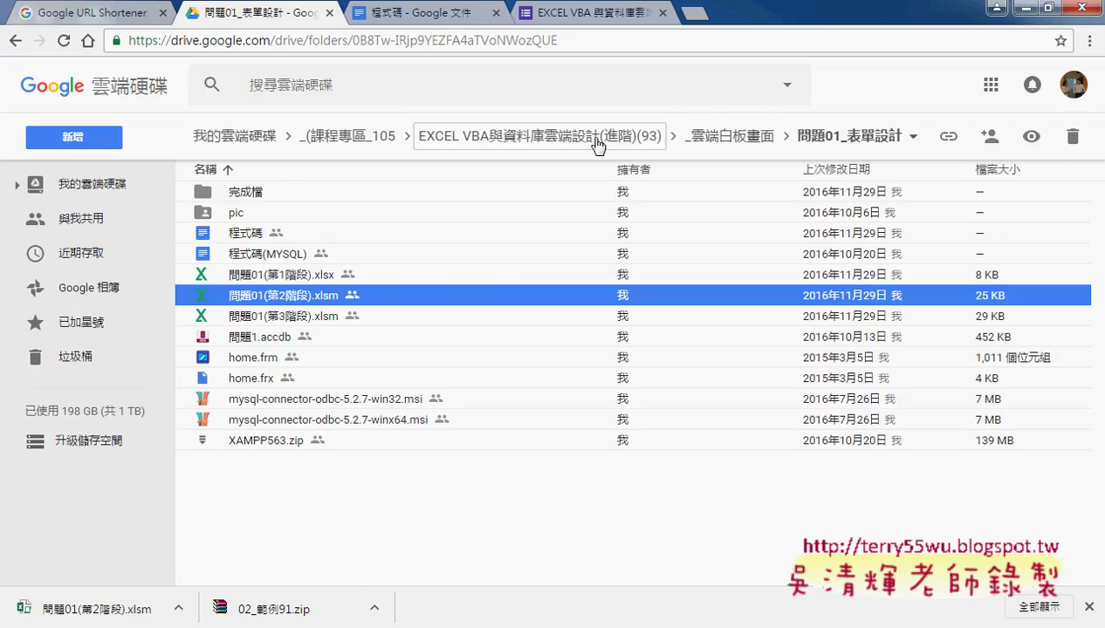
click(277, 264)
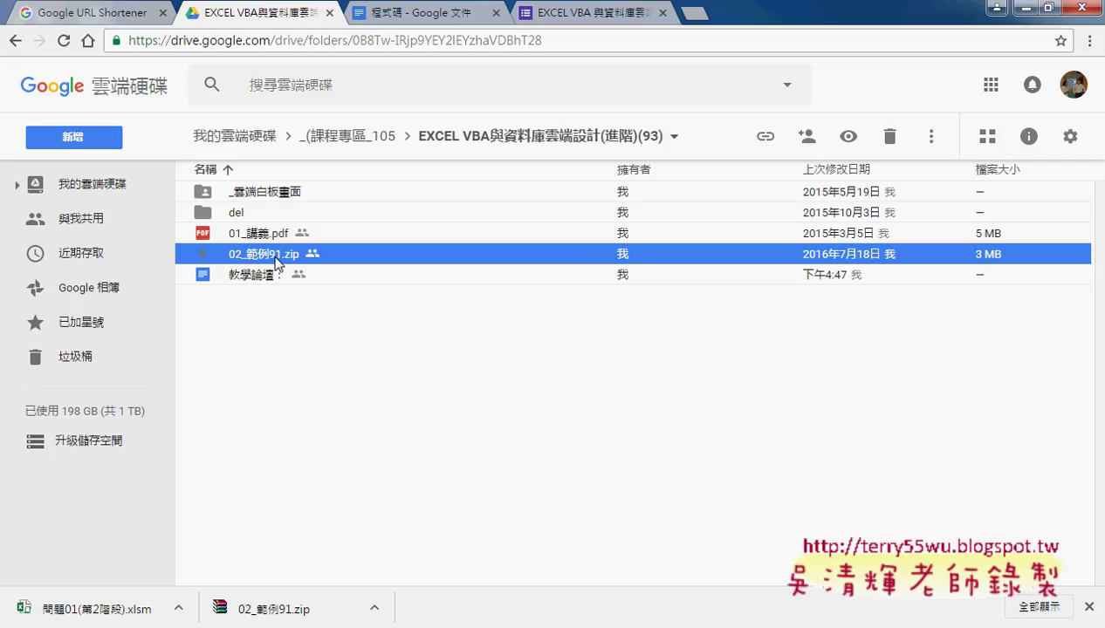
click(269, 233)
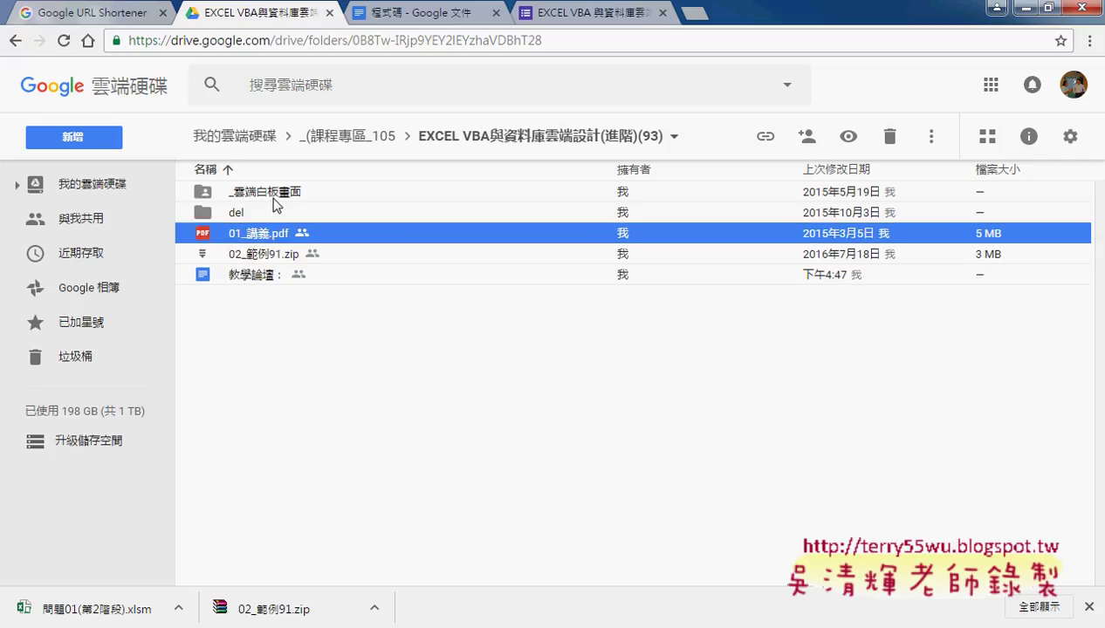
double_click(271, 194)
click(287, 261)
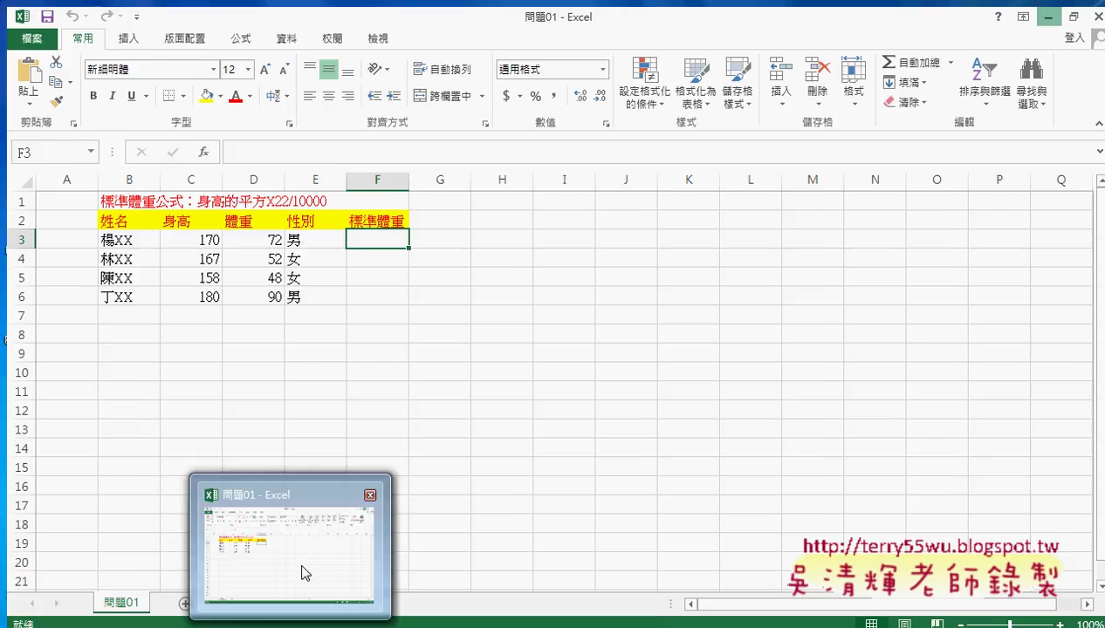
In the 問題01 workbook, circle F3 and underline the name in B3, 170 and 體重 in red
click(301, 574)
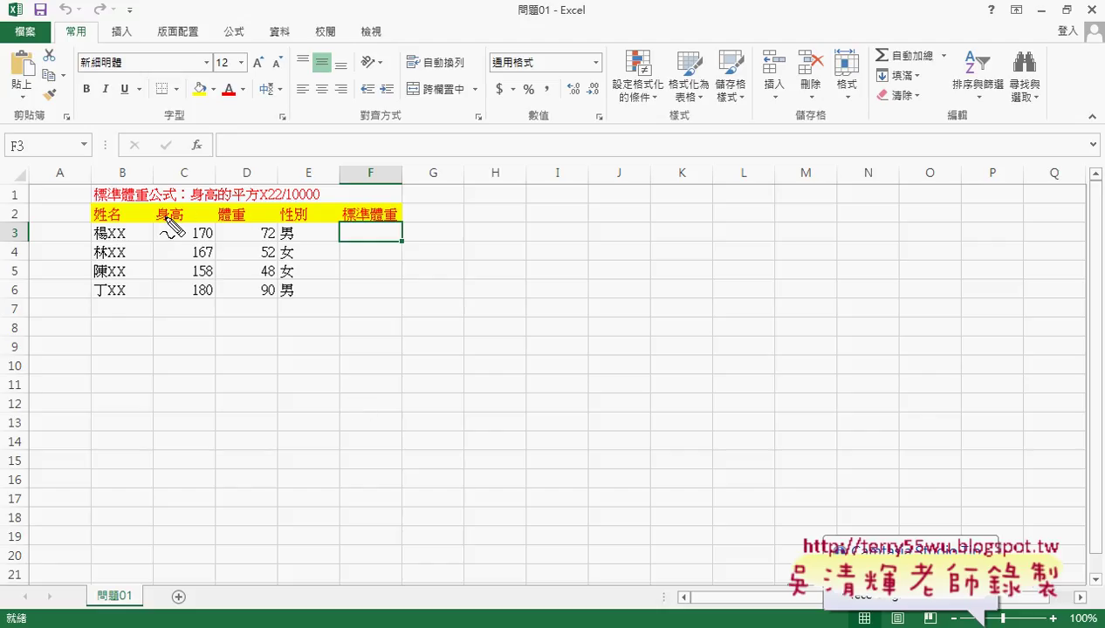
mouse_move(400, 249)
mouse_down()
mouse_move(360, 247)
mouse_move(392, 247)
mouse_up()
drag(100, 241, 129, 240)
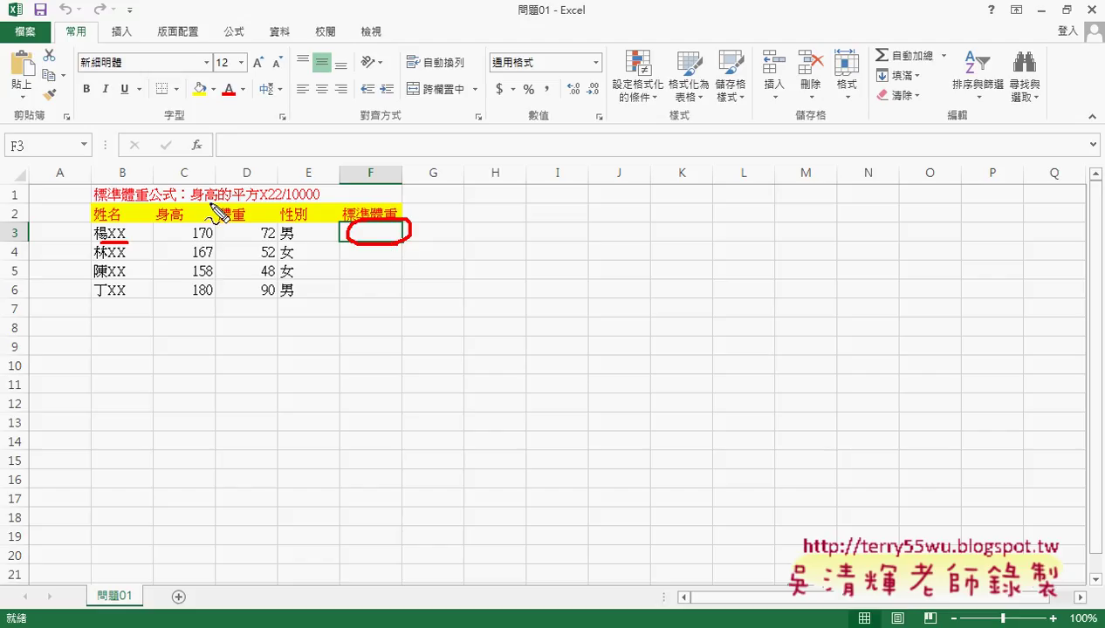
drag(192, 246, 214, 245)
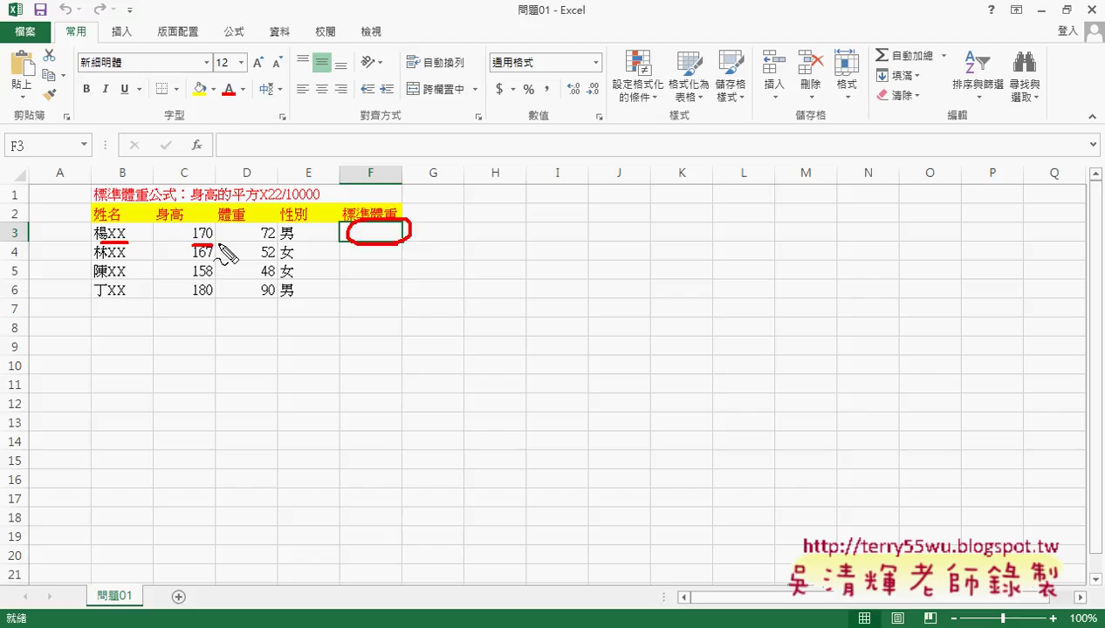
drag(218, 204, 253, 205)
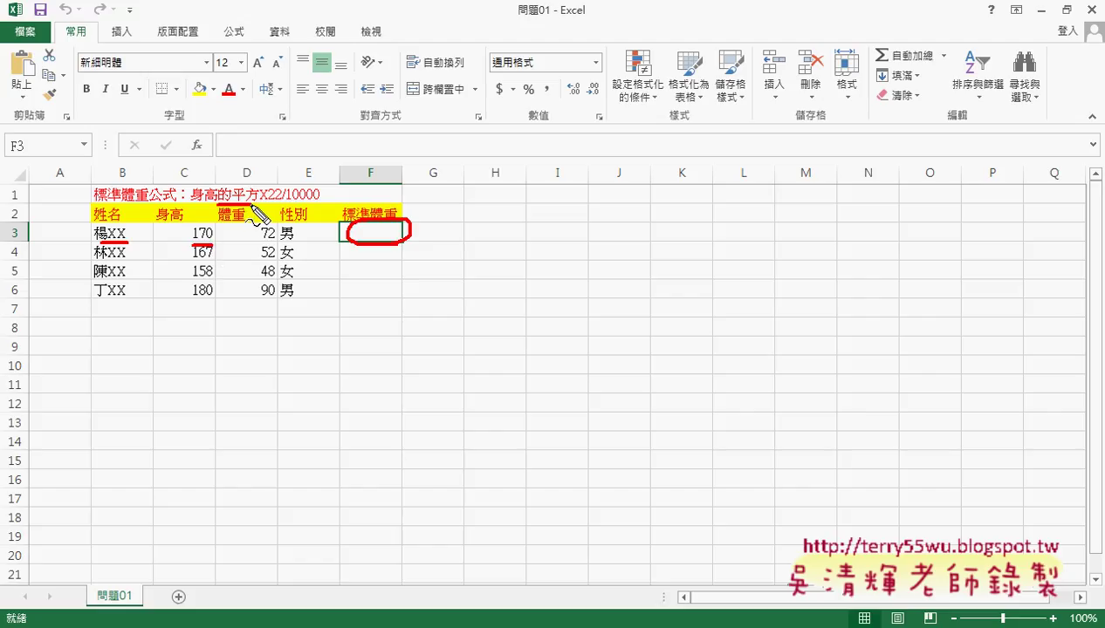
Draw red arrows from 170 toward 體重 and down to F3, and circle 男 in E3
mouse_move(212, 234)
mouse_down()
mouse_move(224, 215)
mouse_move(246, 224)
mouse_move(317, 201)
mouse_up()
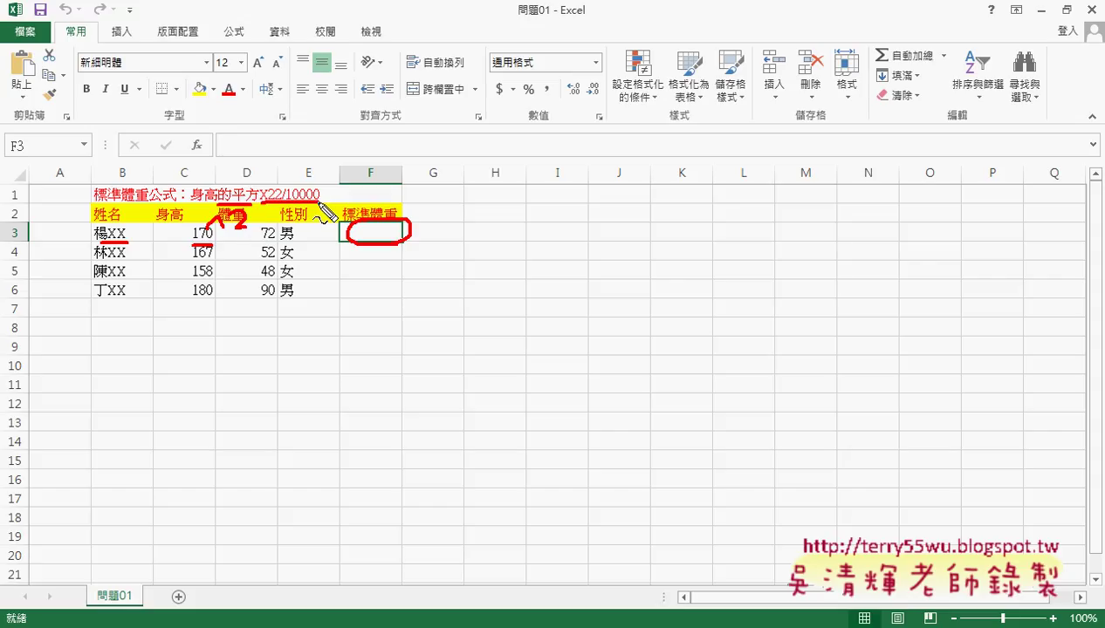
drag(361, 210, 403, 197)
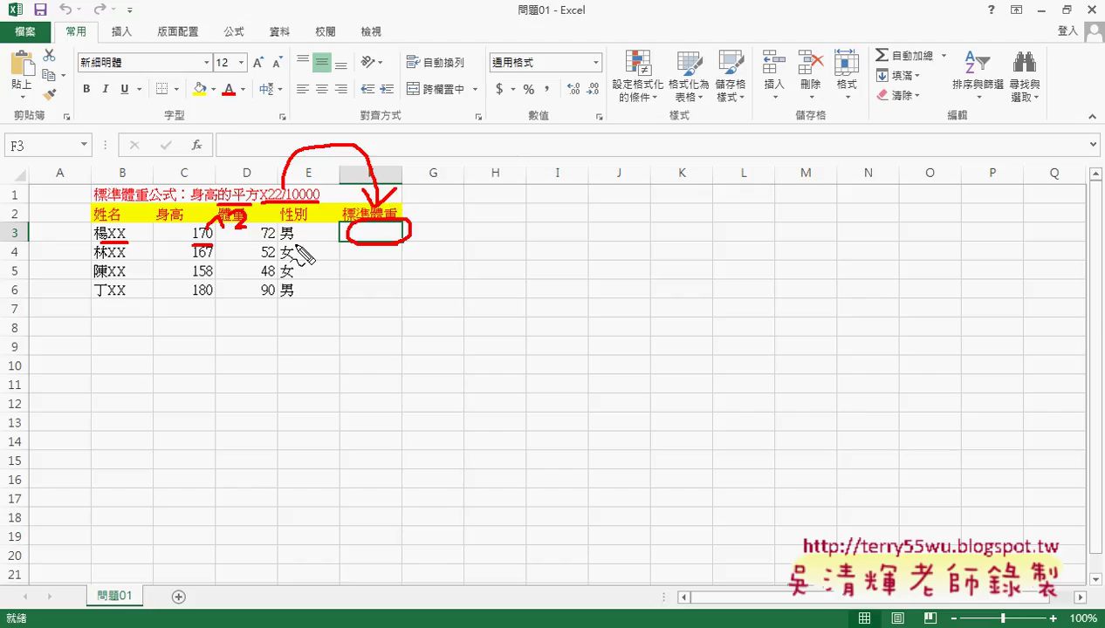
drag(301, 216, 290, 244)
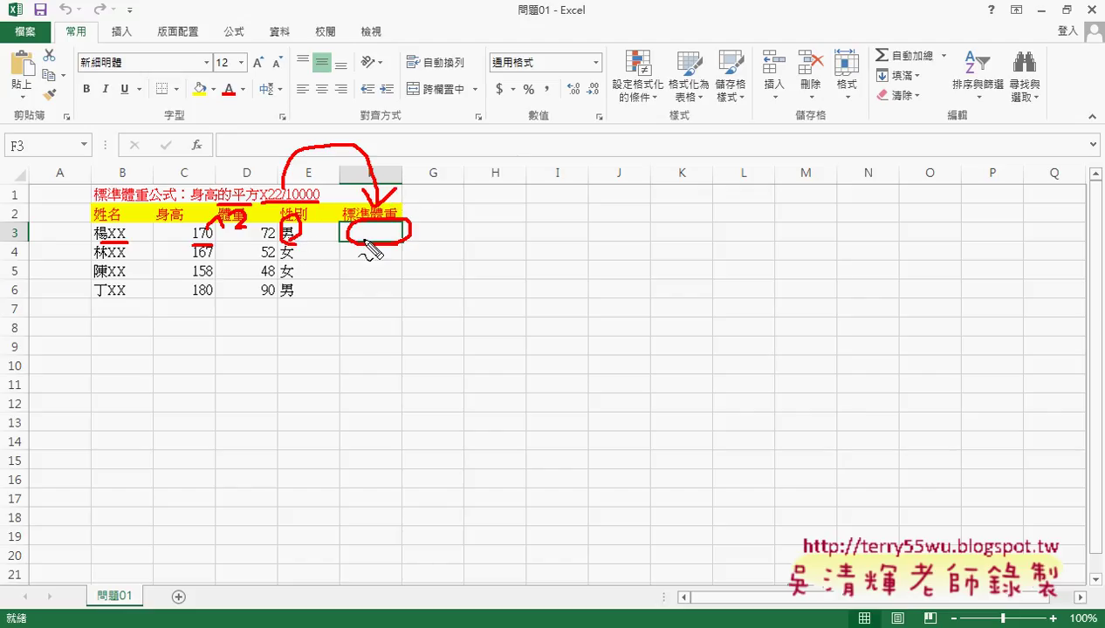
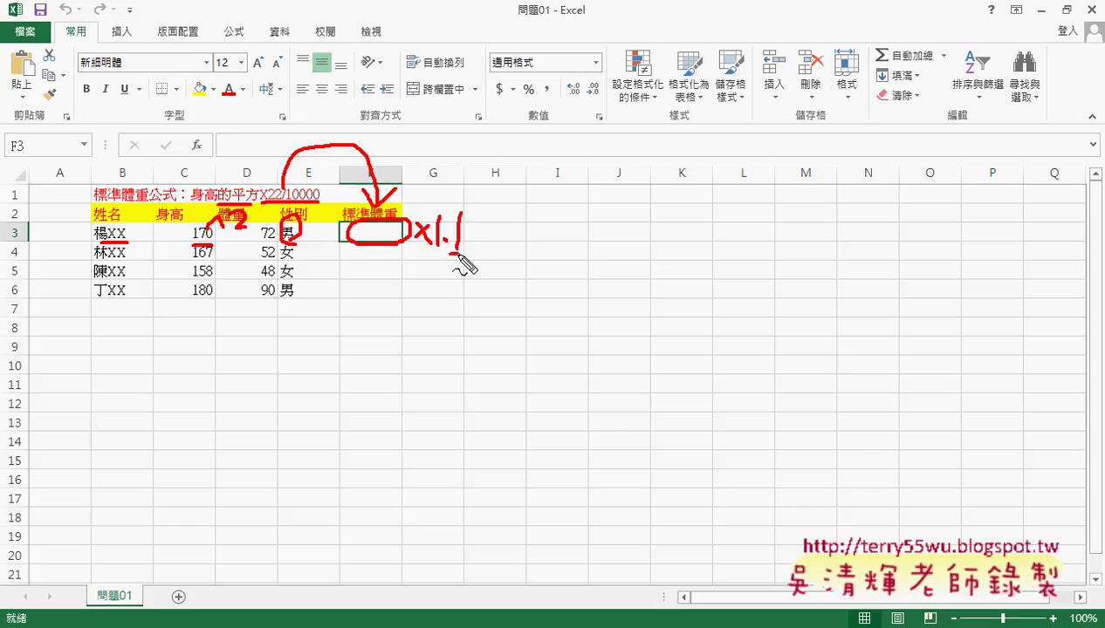
In red ink, circle the 女 in E4 and handwrite ×1.05 beneath the ×1.1 note by F3
drag(291, 259, 295, 267)
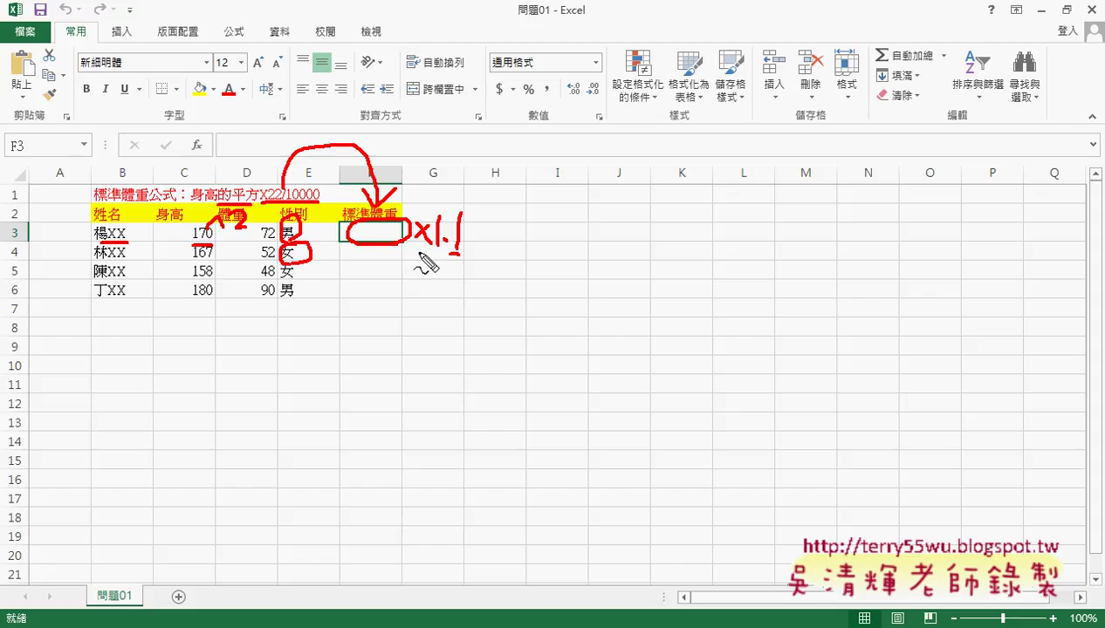
drag(403, 251, 421, 265)
drag(419, 250, 406, 266)
mouse_move(428, 248)
mouse_down()
mouse_move(447, 276)
mouse_move(457, 256)
mouse_move(485, 251)
mouse_move(493, 268)
mouse_up()
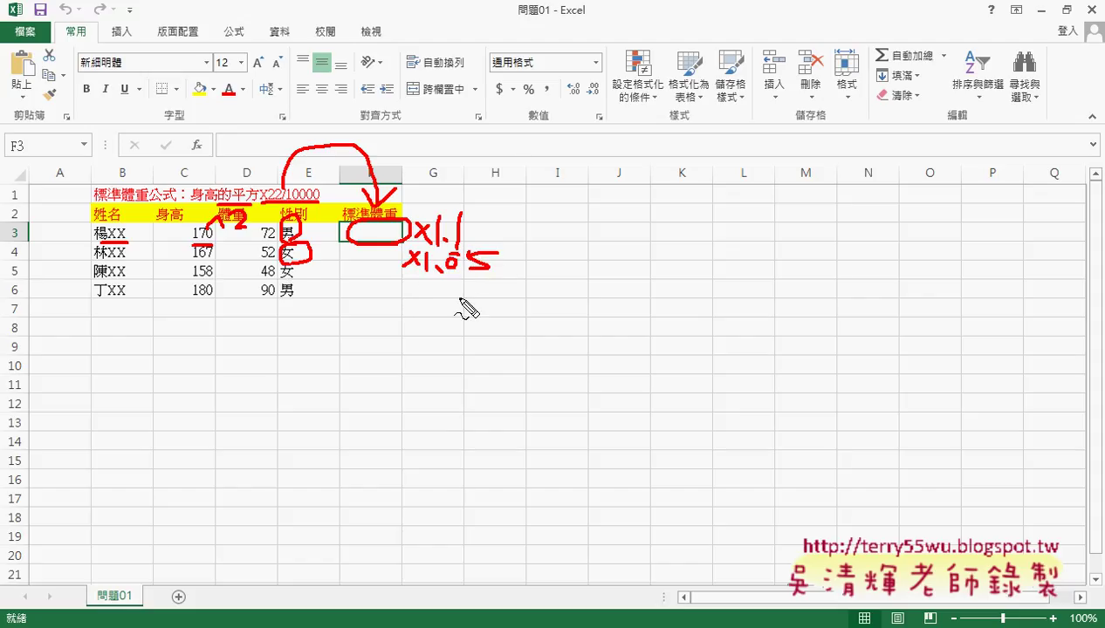
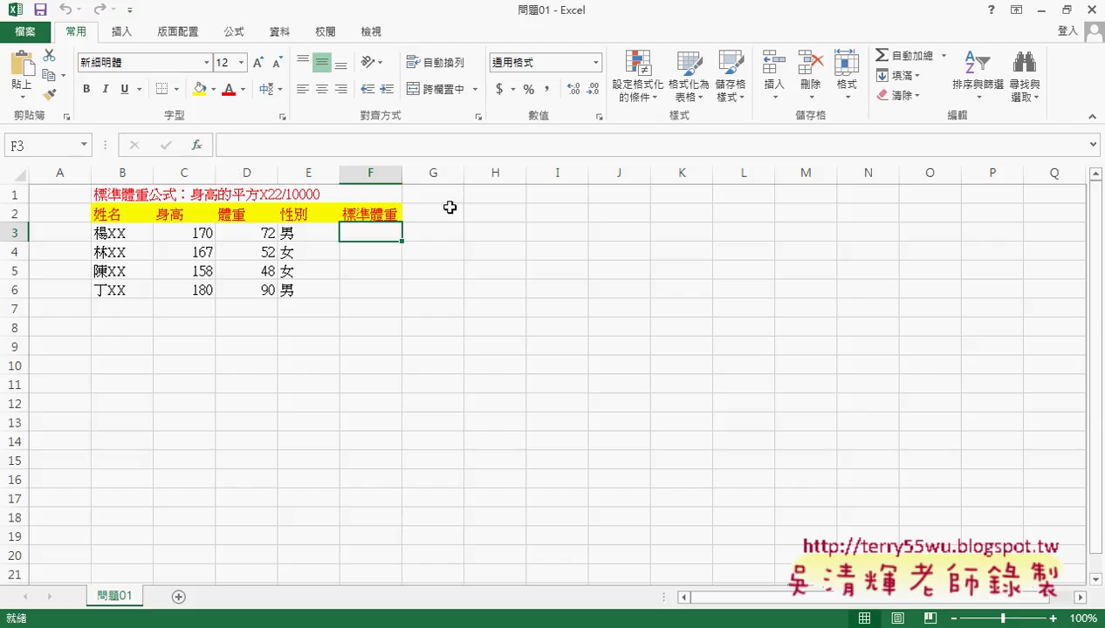
Enter the header 'VBA' in cell G2 beside the 標準體重 column
click(450, 209)
text(VB)
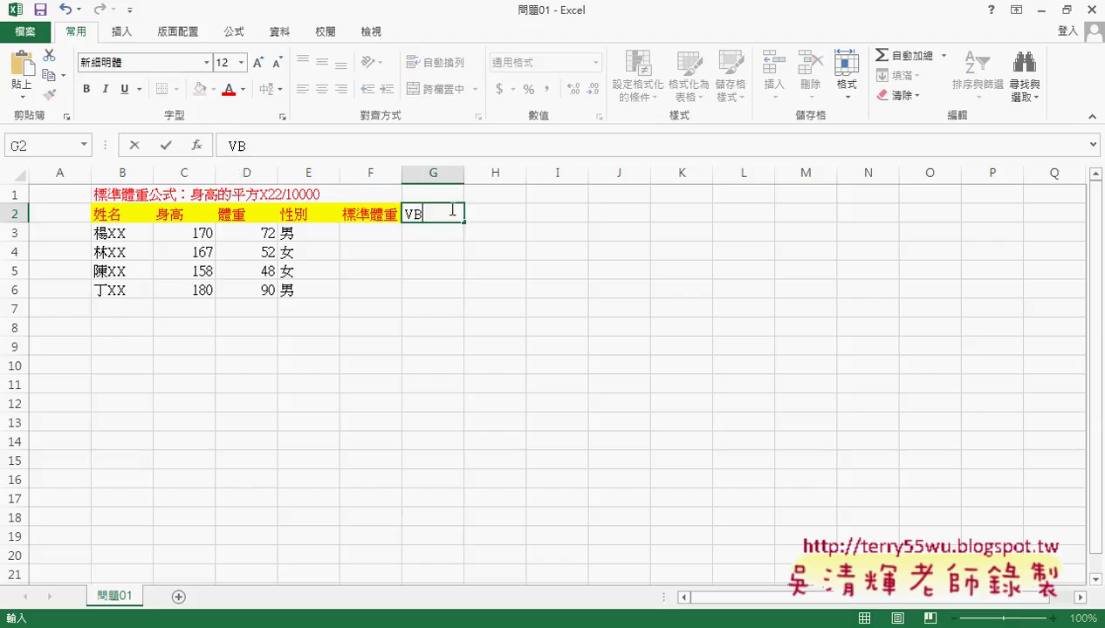
text(A)
click(482, 289)
Return to G2, then select the cells below VBA, ending on G3
click(432, 216)
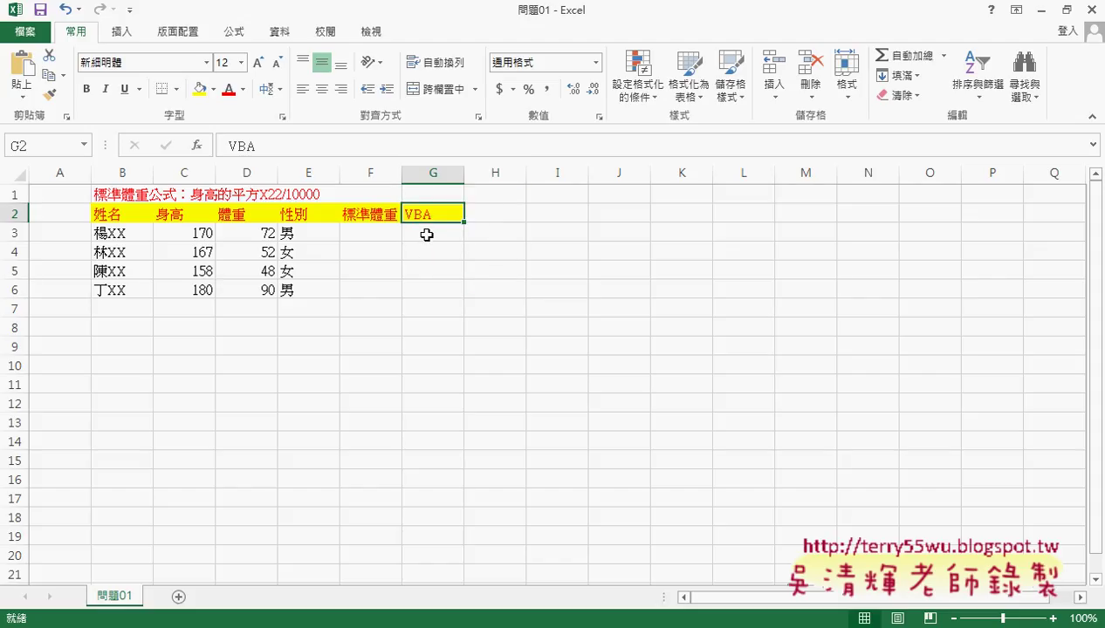
drag(431, 234, 438, 297)
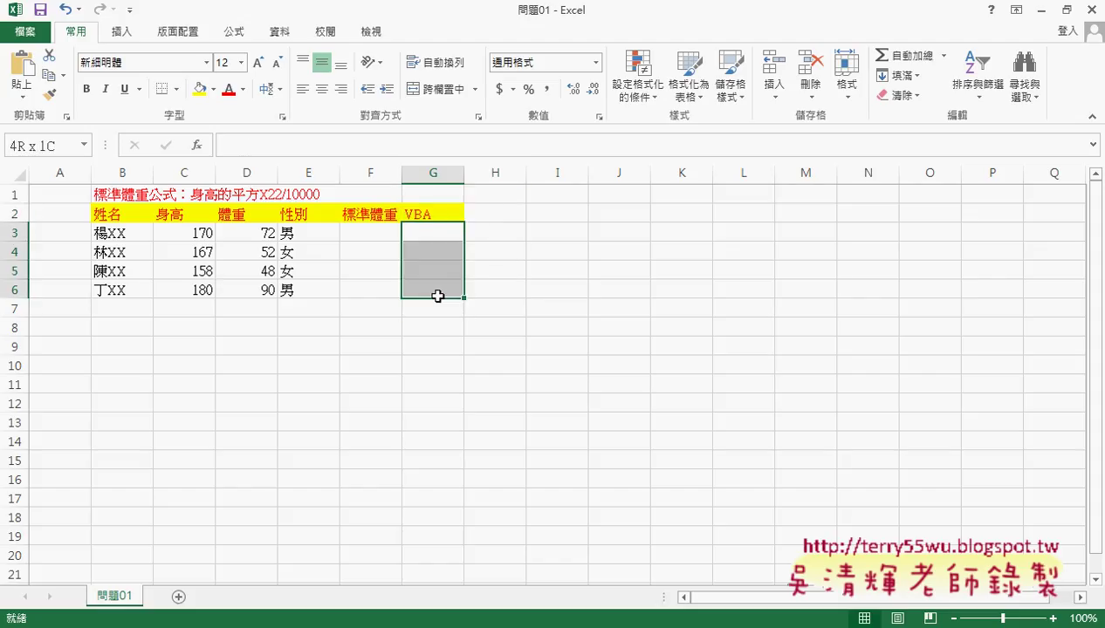
drag(438, 297, 433, 232)
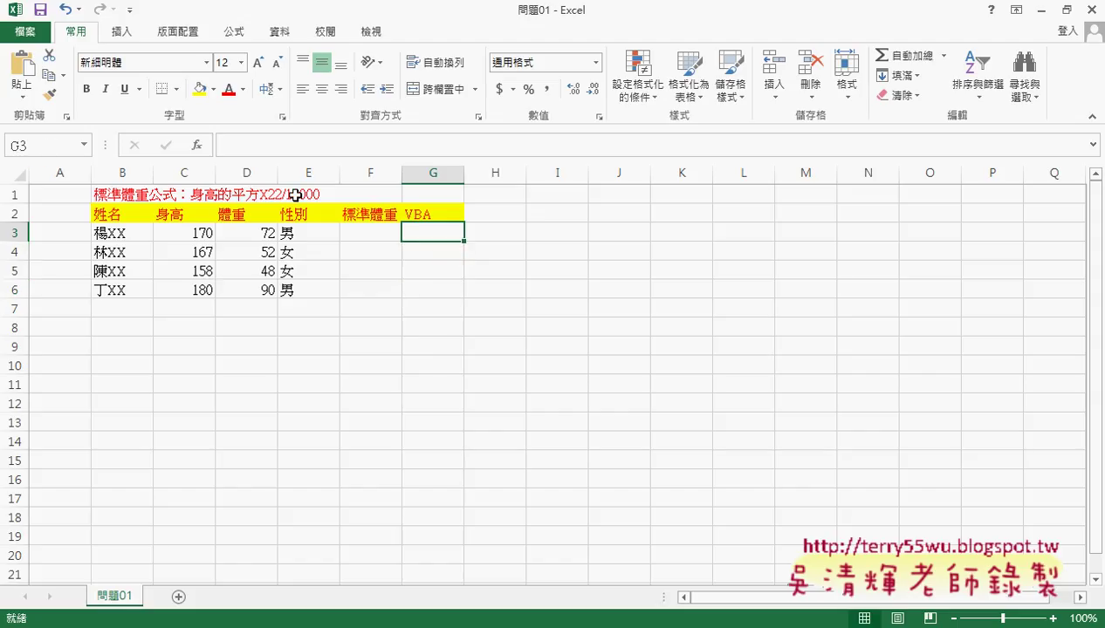
click(197, 147)
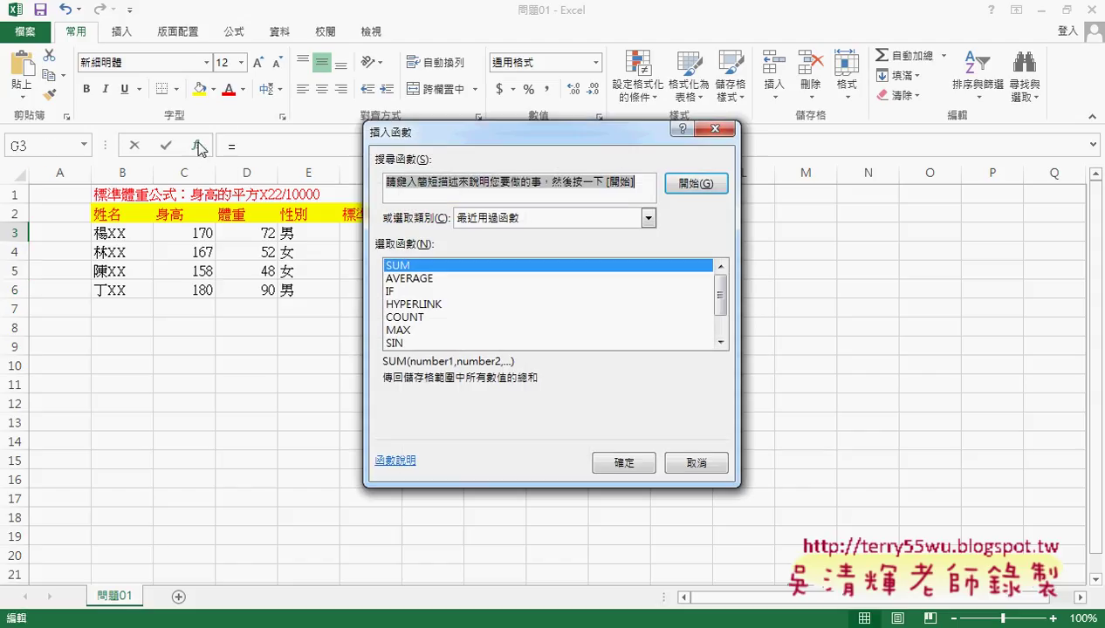
click(527, 220)
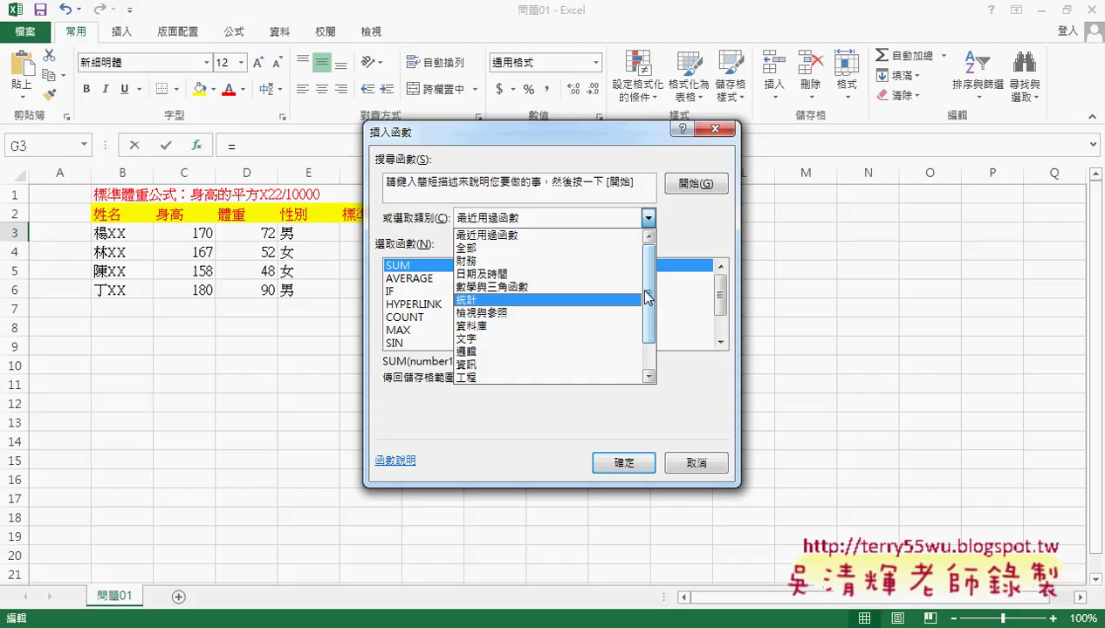
click(563, 152)
drag(594, 140, 821, 133)
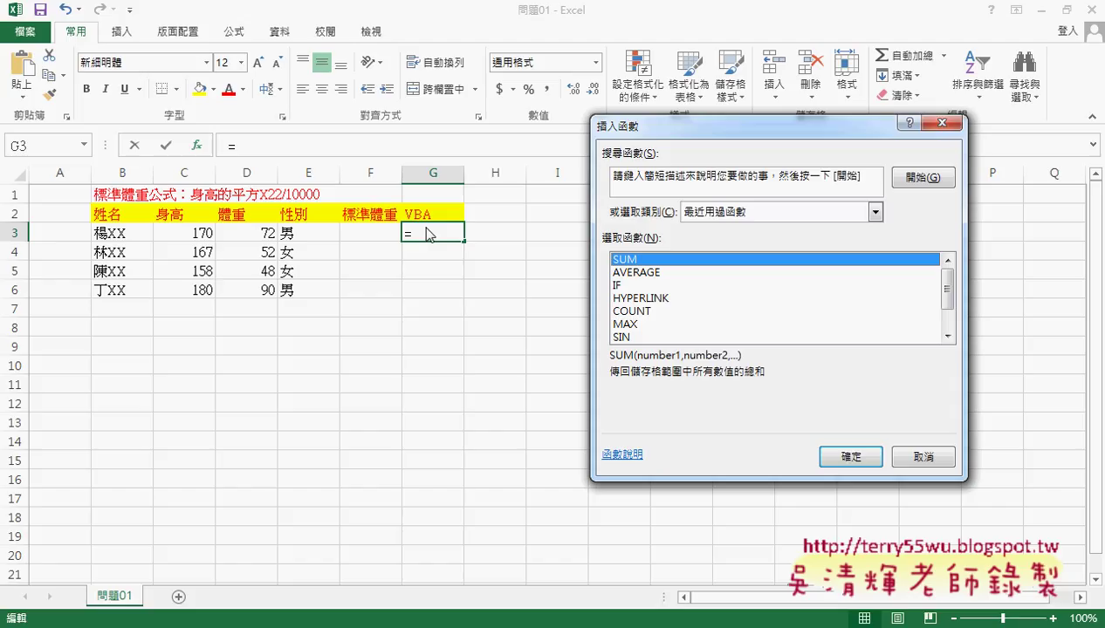
click(918, 458)
click(371, 229)
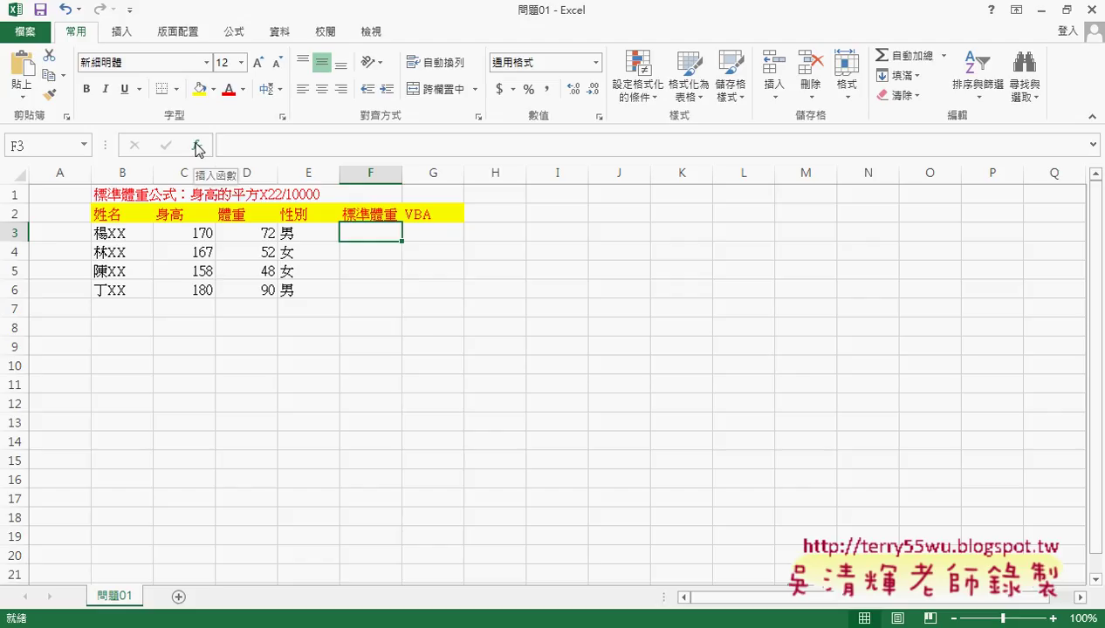
click(447, 231)
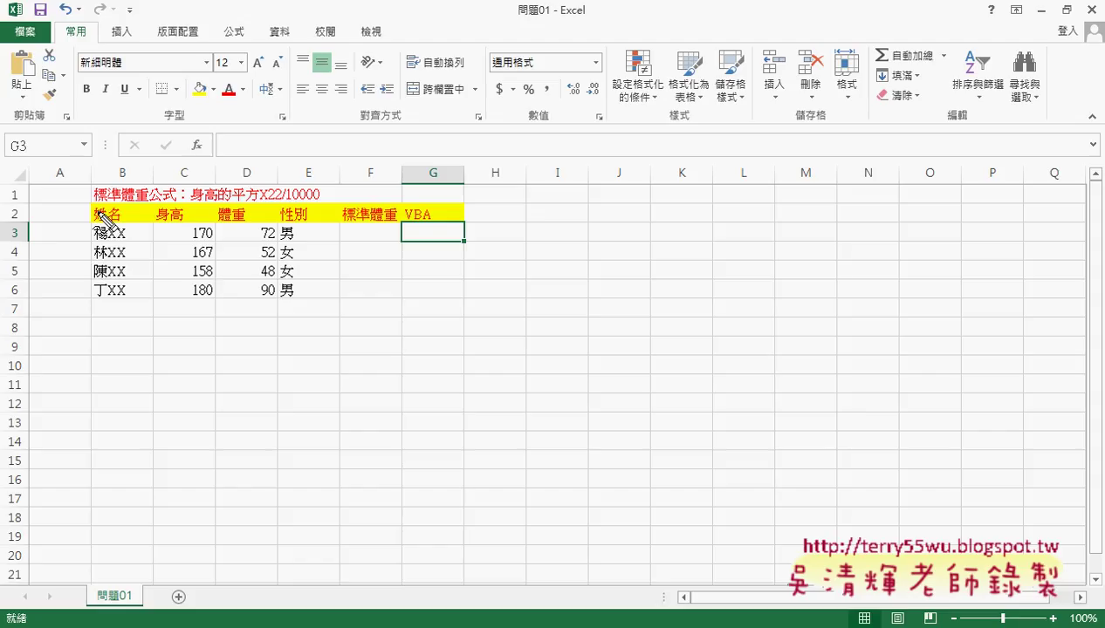
drag(80, 213, 84, 293)
mouse_move(218, 226)
mouse_down()
mouse_move(333, 227)
mouse_move(331, 297)
mouse_up()
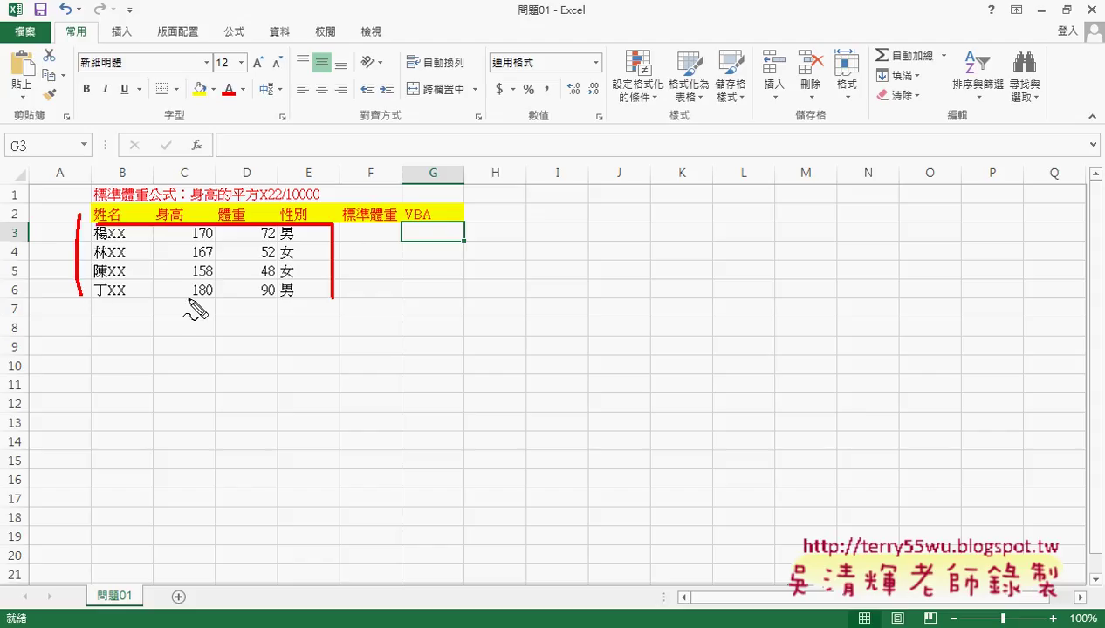
drag(107, 302, 332, 305)
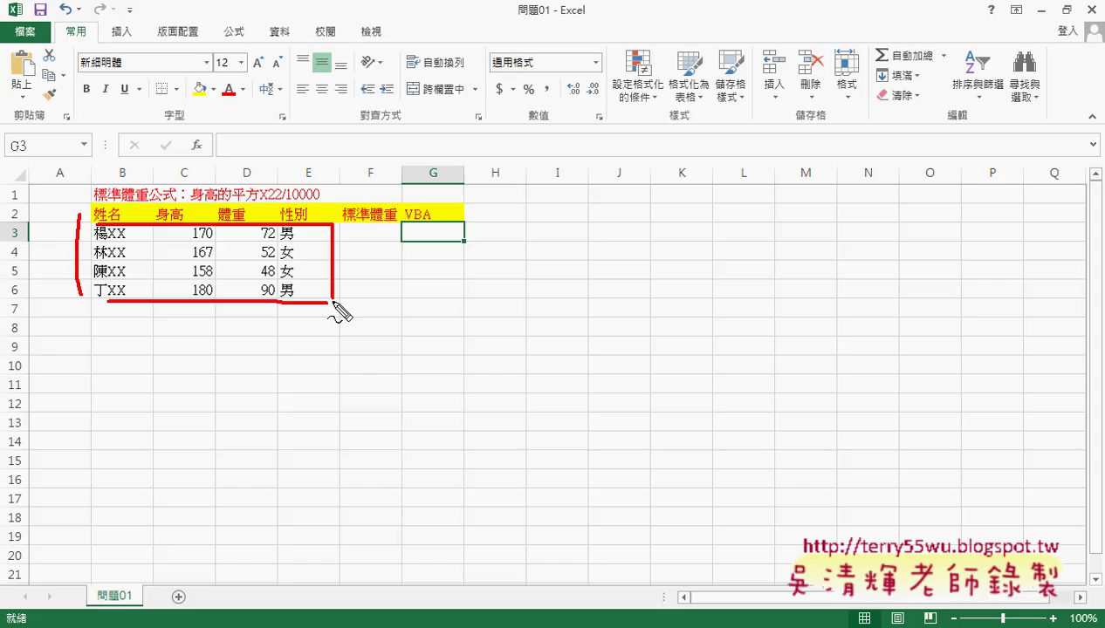
drag(389, 301, 385, 391)
mouse_move(395, 264)
mouse_down()
mouse_move(630, 262)
mouse_move(674, 356)
mouse_move(673, 397)
mouse_up()
drag(406, 413, 694, 401)
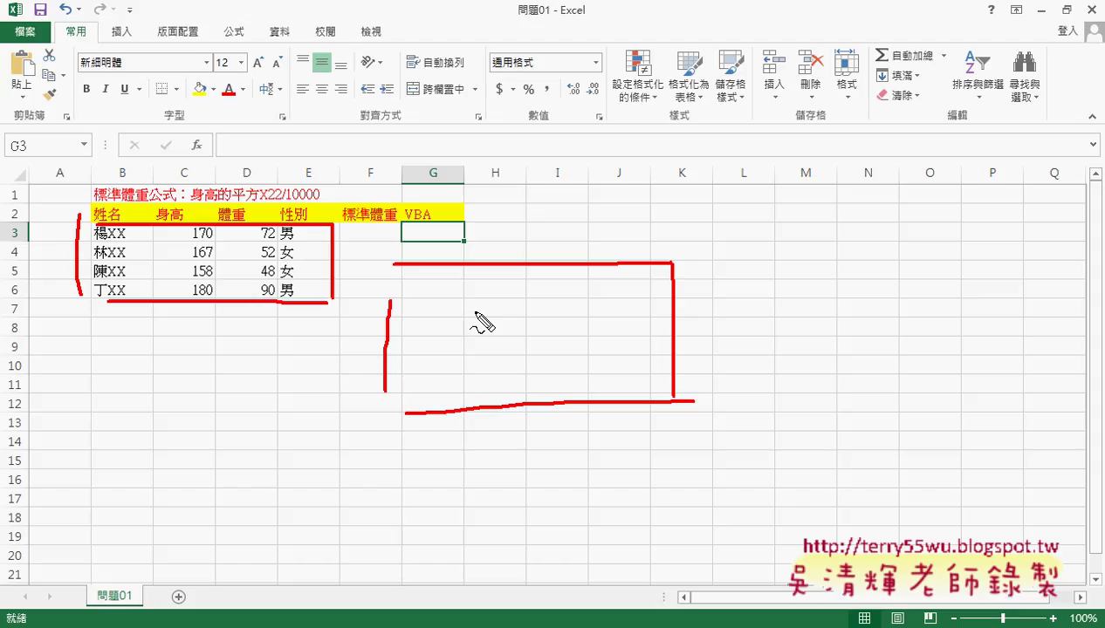
key(Escape)
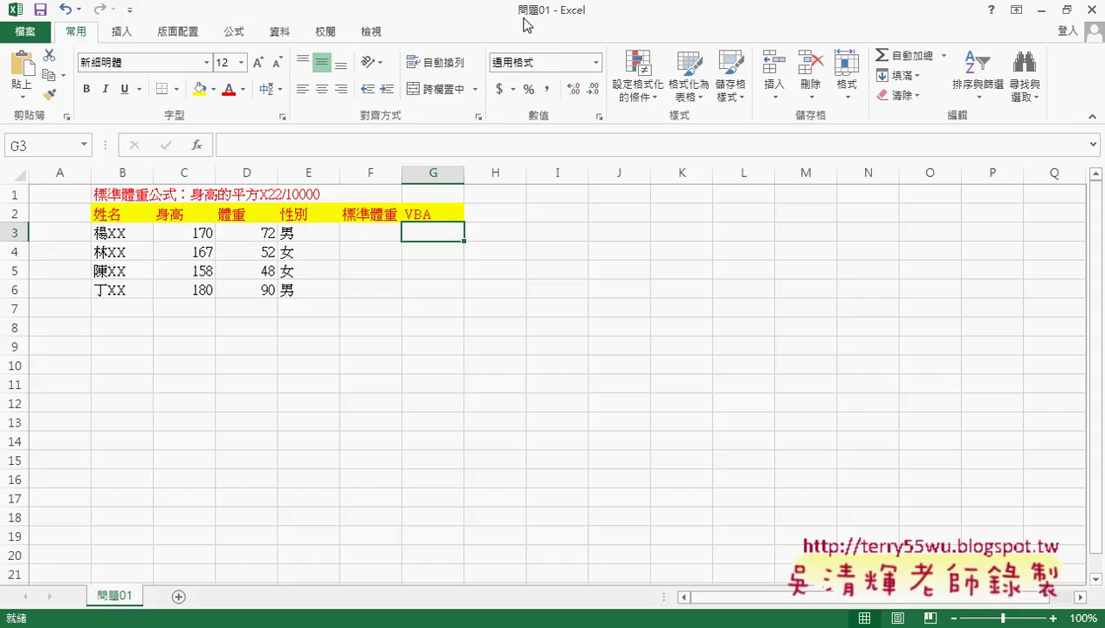
click(354, 229)
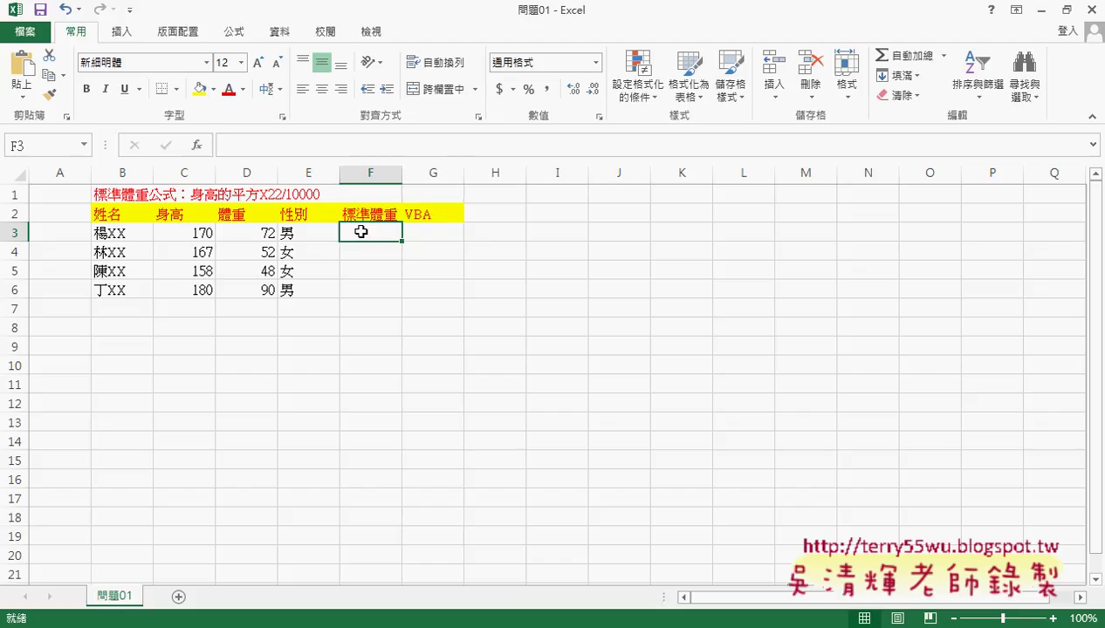